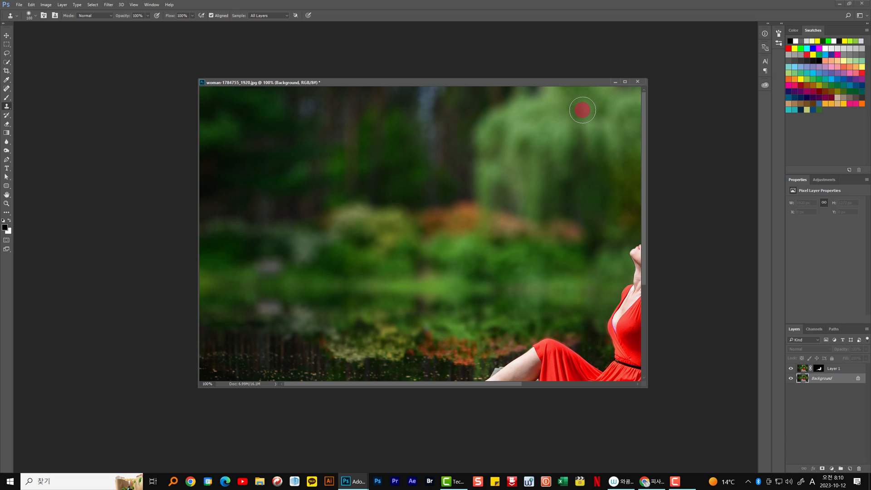
View the blurred-background photo full screen, fitted to the display, and undo the last change to compare
{"action": "key", "text": "f"}
{"action": "key", "text": "ctrl+0"}
{"action": "key", "text": "f"}
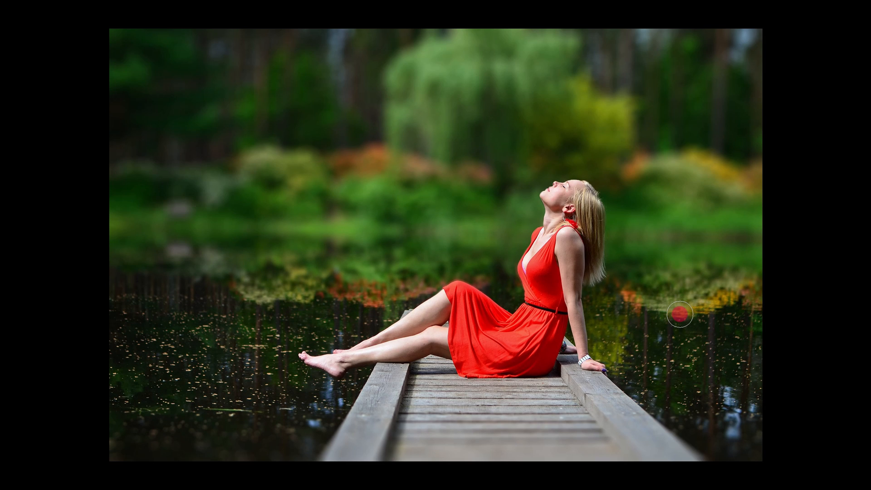
{"action": "key", "text": "ctrl+z"}
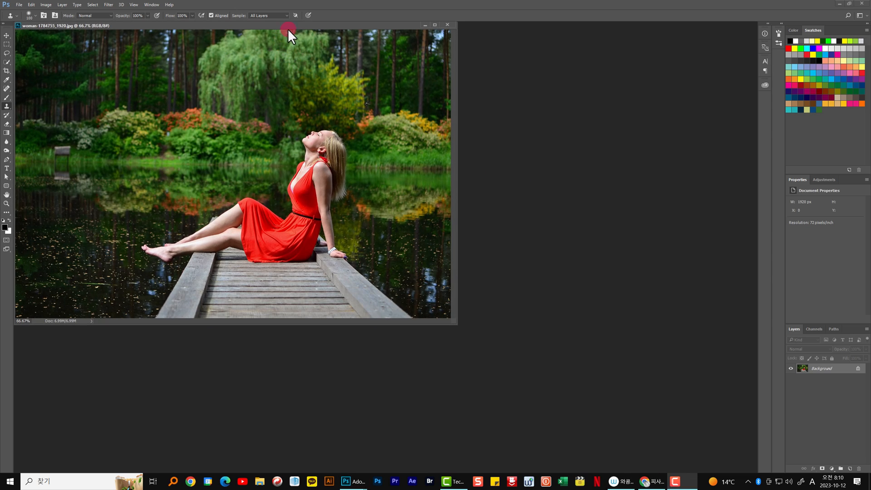
Centre and enlarge the document window in the workspace, and duplicate the Background layer
{"action": "left_click_drag", "start_coordinate": [290, 26], "coordinate": [389, 55]}
{"action": "left_click", "coordinate": [273, 25]}
{"action": "left_click_drag", "start_coordinate": [212, 26], "coordinate": [369, 77]}
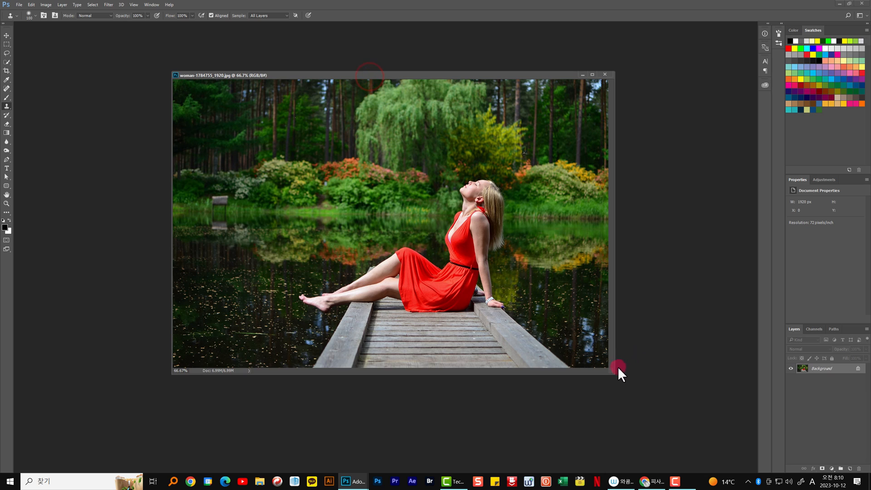
{"action": "left_click_drag", "start_coordinate": [614, 374], "coordinate": [661, 399]}
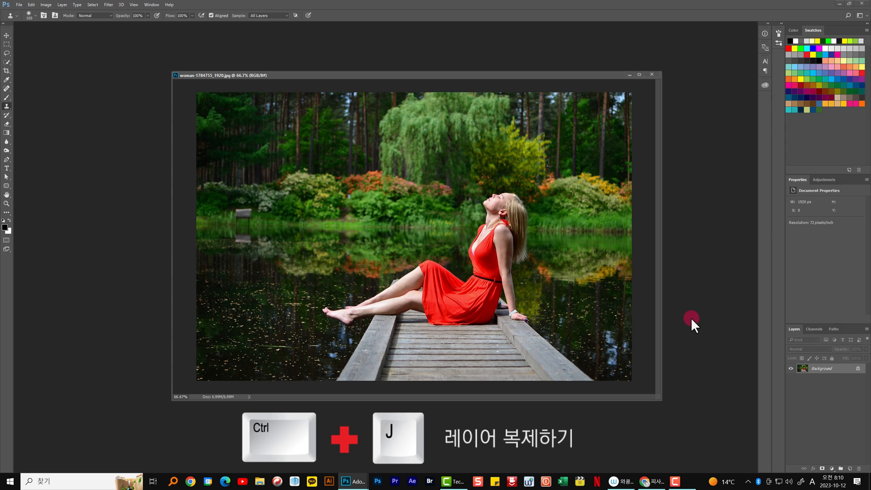
{"action": "left_click", "coordinate": [824, 368]}
{"action": "key", "text": "ctrl+j"}
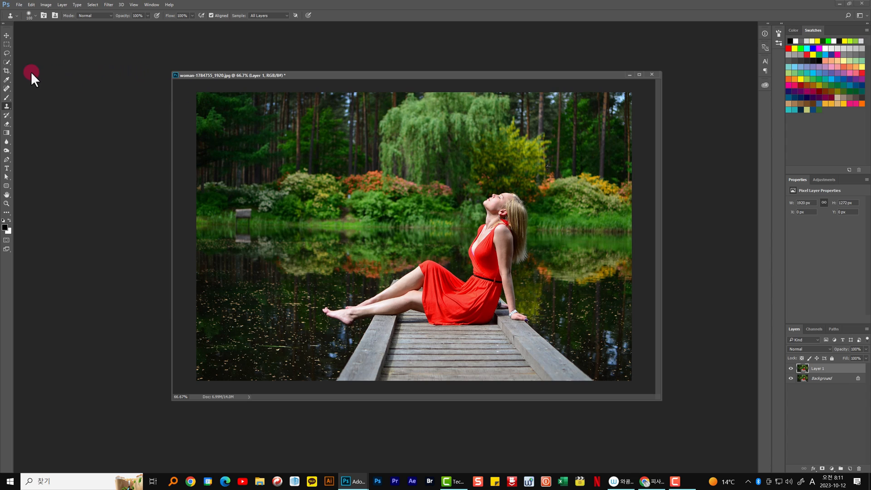
Select the woman's body, red dress, legs and hair with the Quick Selection tool on Layer 1
{"action": "left_click", "coordinate": [7, 62]}
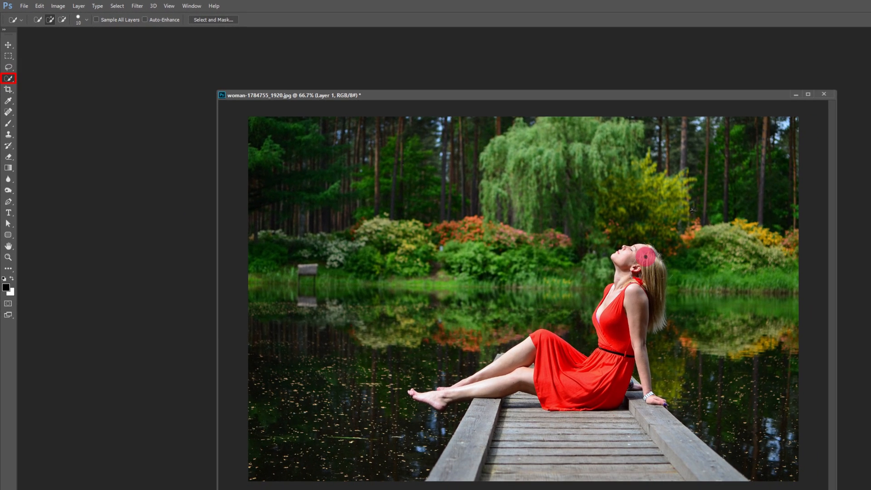
{"action": "scroll", "coordinate": [653, 282], "scroll_direction": "up", "scroll_amount": 2}
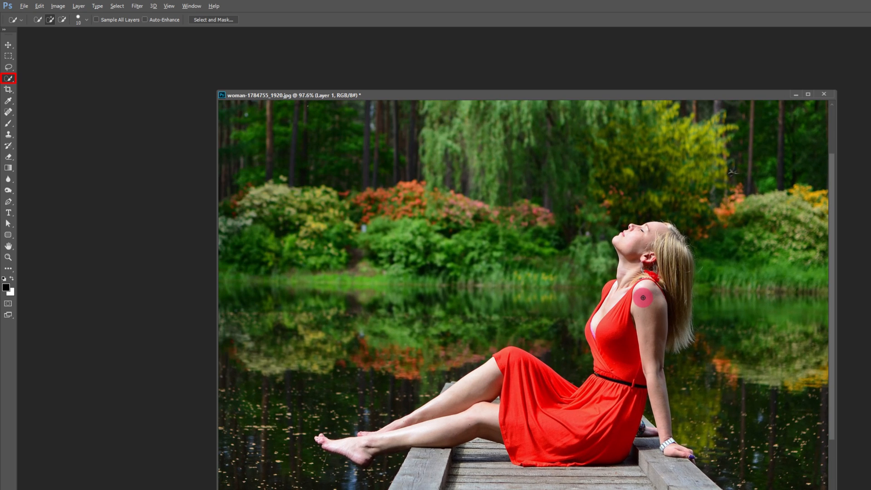
{"action": "mouse_move", "coordinate": [644, 287]}
{"action": "left_mouse_down"}
{"action": "mouse_move", "coordinate": [649, 236]}
{"action": "mouse_move", "coordinate": [627, 353]}
{"action": "mouse_move", "coordinate": [579, 420]}
{"action": "mouse_move", "coordinate": [564, 425]}
{"action": "mouse_move", "coordinate": [520, 404]}
{"action": "mouse_move", "coordinate": [424, 428]}
{"action": "mouse_move", "coordinate": [484, 396]}
{"action": "left_mouse_up"}
{"action": "key", "text": "alt"}
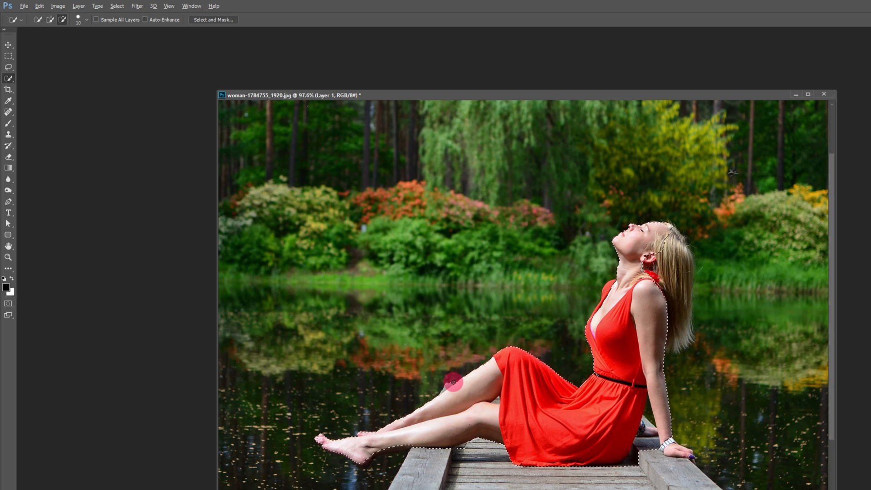
{"action": "left_click", "coordinate": [449, 385], "text": "alt"}
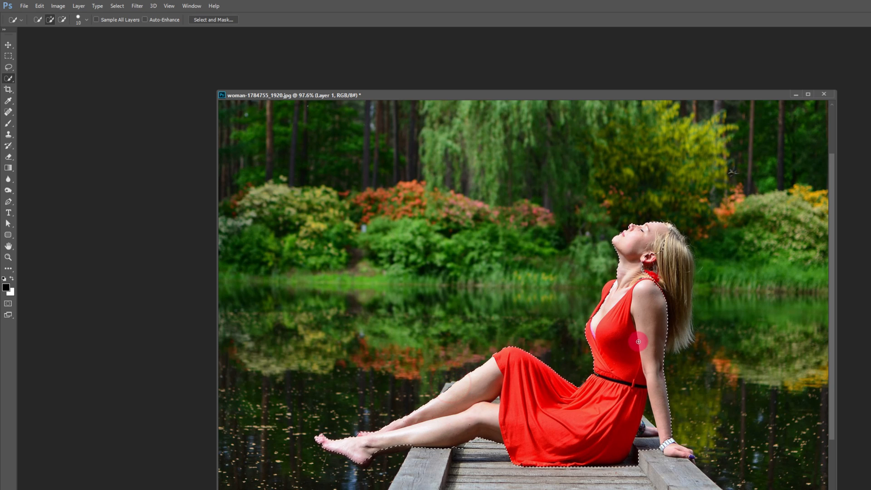
{"action": "mouse_move", "coordinate": [665, 303]}
{"action": "left_mouse_down"}
{"action": "mouse_move", "coordinate": [667, 264]}
{"action": "mouse_move", "coordinate": [678, 305]}
{"action": "mouse_move", "coordinate": [681, 275]}
{"action": "left_mouse_up"}
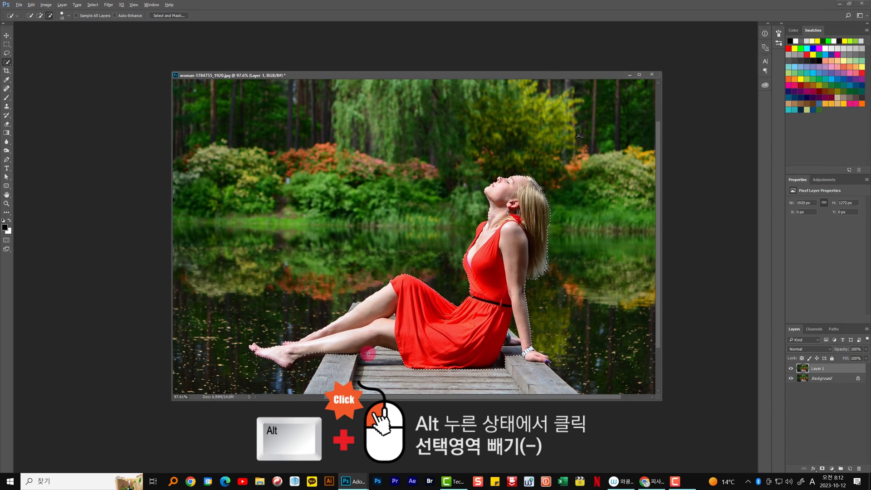
Refine the selection by subtracting dock areas near her legs and arm and adding the missed foot, wrist, hand and chest edges
{"action": "left_click", "coordinate": [365, 356], "text": "alt"}
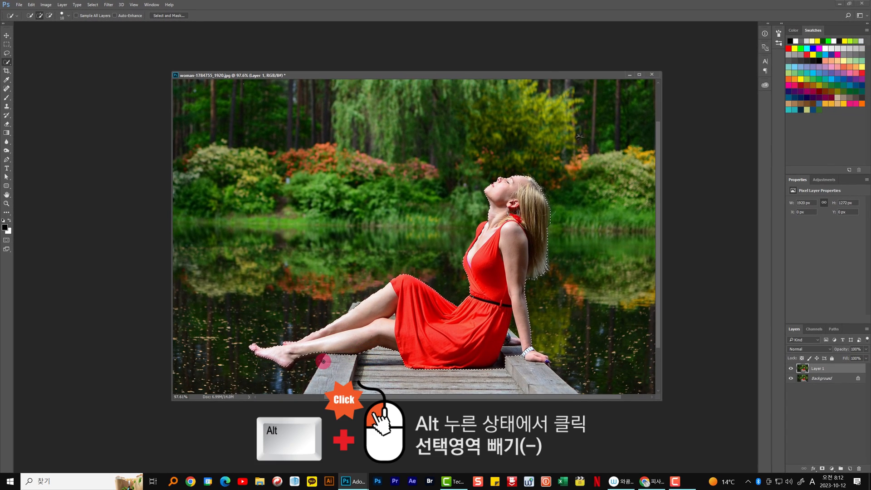
{"action": "left_click", "coordinate": [293, 357]}
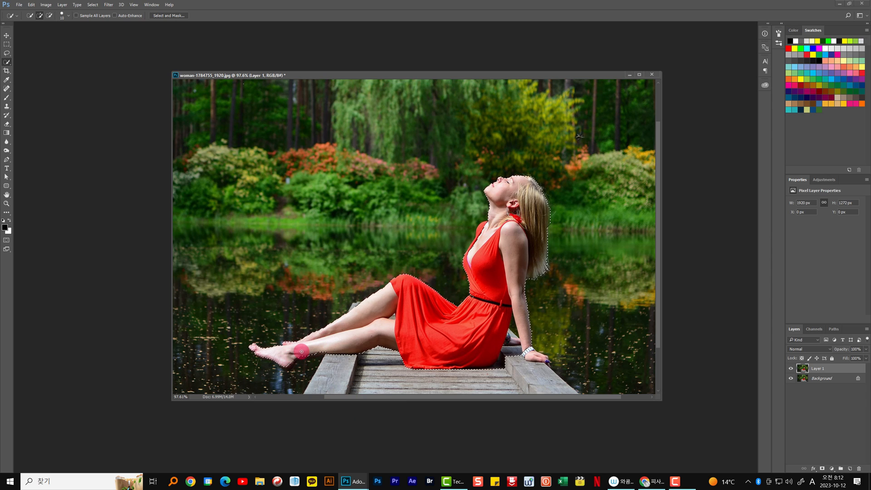
{"action": "left_click", "coordinate": [512, 349], "text": "alt"}
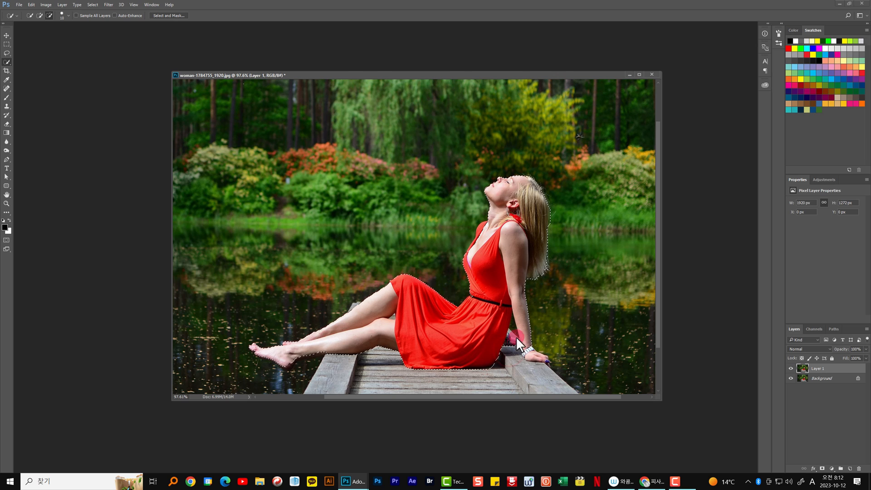
{"action": "left_click", "coordinate": [516, 333], "text": "alt"}
{"action": "left_click", "coordinate": [512, 334], "text": "alt"}
{"action": "left_click", "coordinate": [514, 342]}
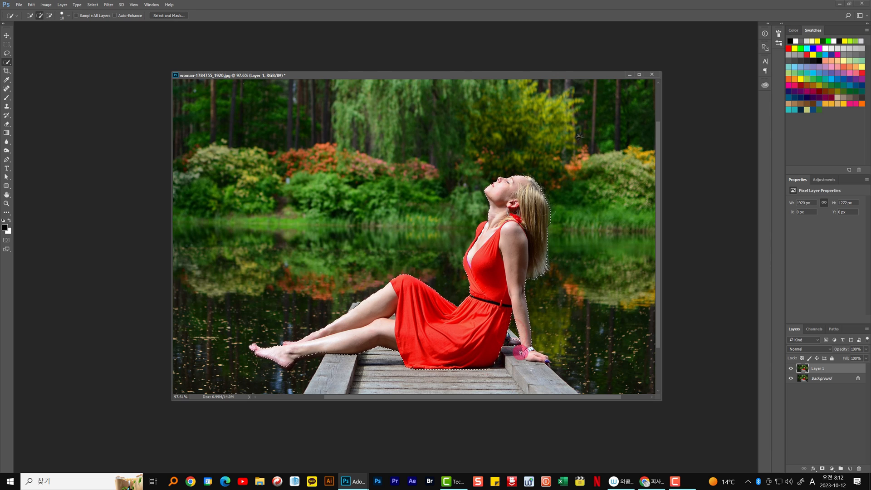
{"action": "left_click", "coordinate": [531, 351]}
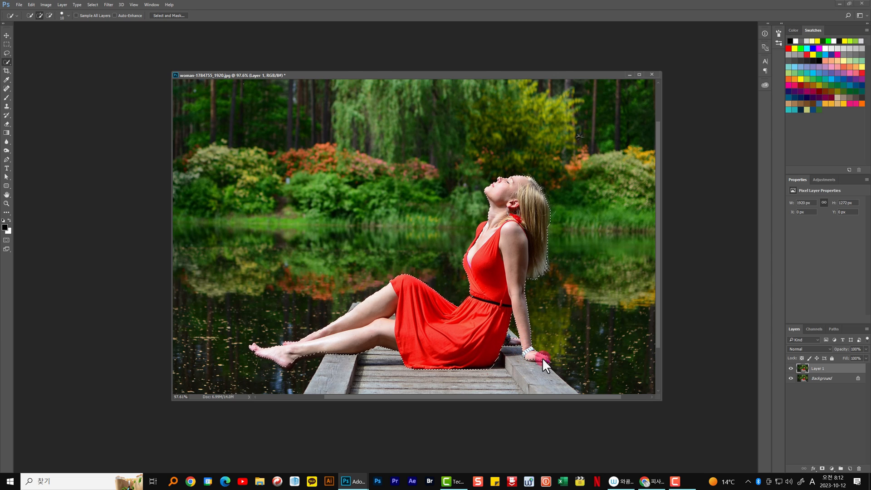
{"action": "left_click", "coordinate": [547, 361]}
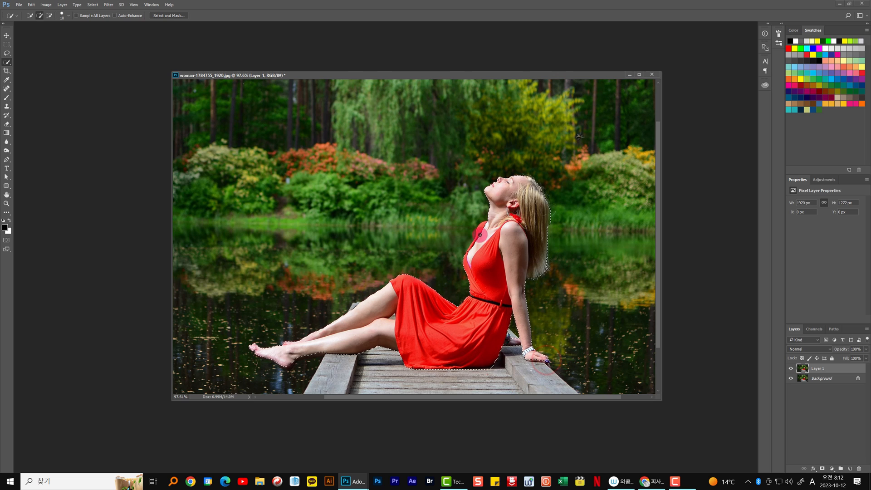
{"action": "left_click", "coordinate": [481, 227]}
Open the selection in Select and Mask and brush along the outer edge of the hair to refine it
{"action": "left_click", "coordinate": [180, 17]}
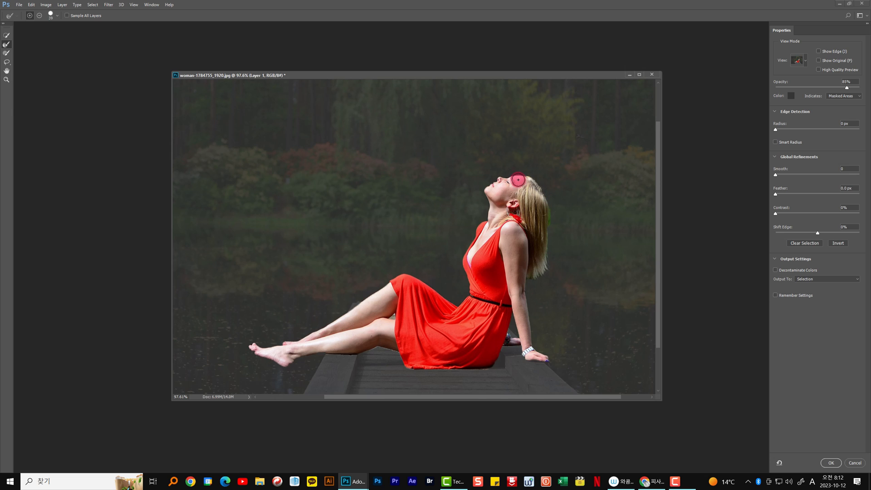
{"action": "mouse_move", "coordinate": [538, 190]}
{"action": "left_mouse_down"}
{"action": "mouse_move", "coordinate": [546, 257]}
{"action": "mouse_move", "coordinate": [547, 236]}
{"action": "left_mouse_up"}
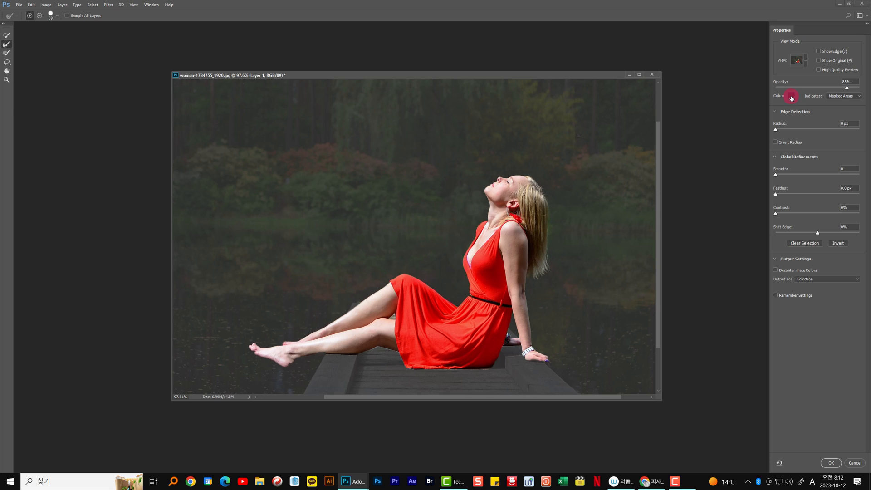
Keep the view mode on Overlay, try a red mask colour, and set the colour to dark grey
{"action": "left_click", "coordinate": [800, 64]}
{"action": "left_click", "coordinate": [804, 60]}
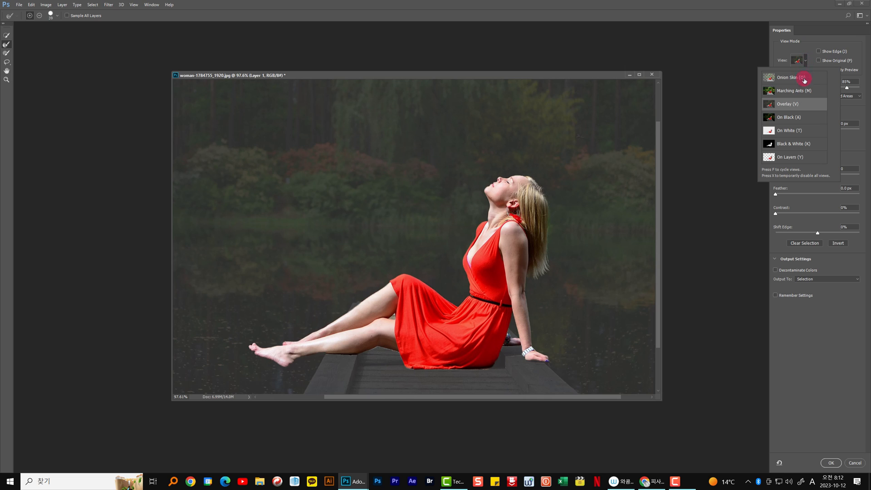
{"action": "left_click", "coordinate": [799, 105]}
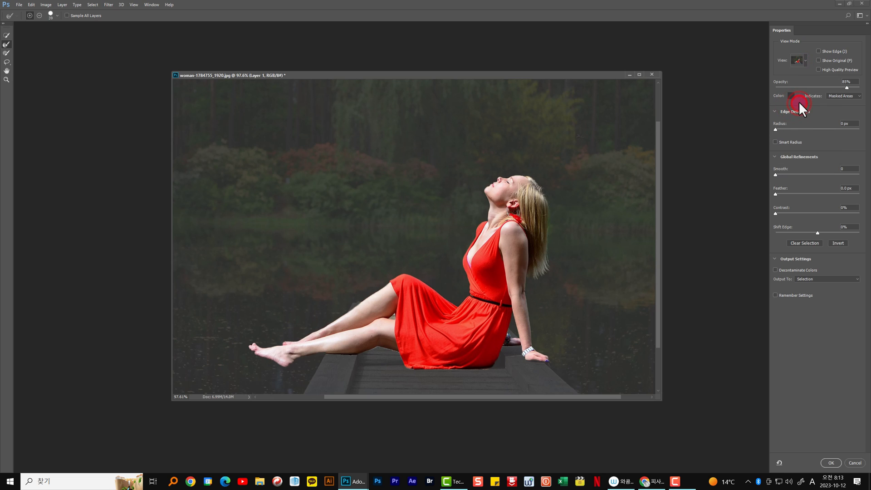
{"action": "left_click", "coordinate": [792, 96]}
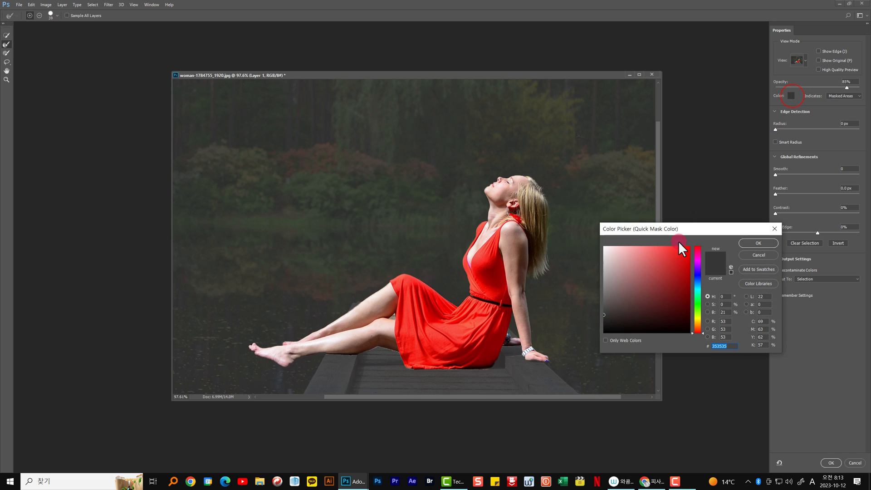
{"action": "left_click", "coordinate": [672, 263]}
{"action": "left_click", "coordinate": [668, 261]}
{"action": "left_click", "coordinate": [661, 273]}
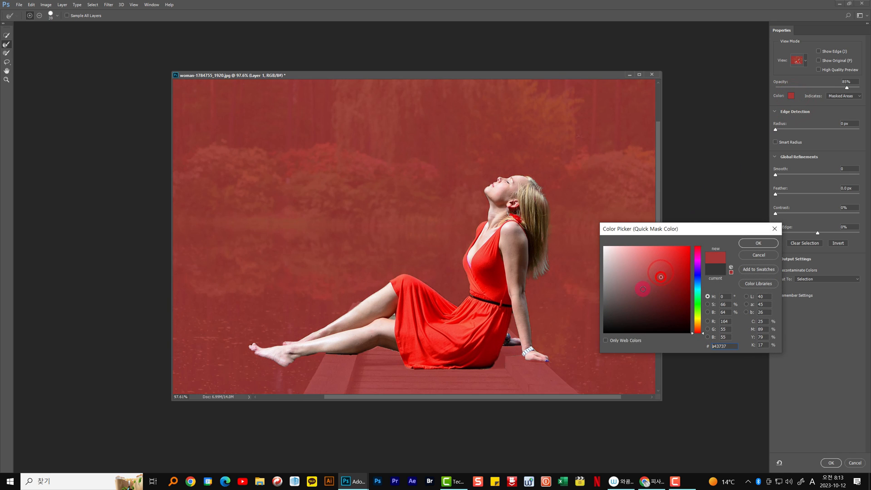
{"action": "mouse_move", "coordinate": [642, 288]}
{"action": "left_mouse_down"}
{"action": "mouse_move", "coordinate": [609, 302]}
{"action": "mouse_move", "coordinate": [603, 315]}
{"action": "left_mouse_up"}
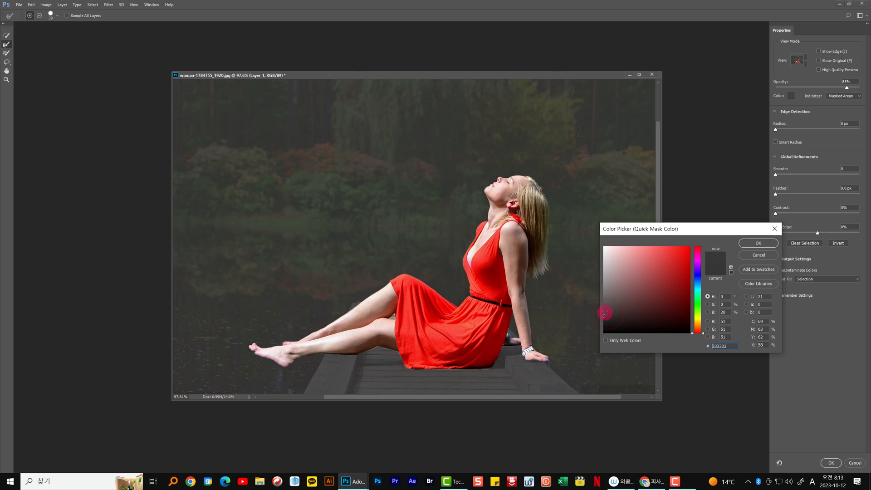
{"action": "left_click", "coordinate": [605, 313]}
{"action": "left_click", "coordinate": [751, 244]}
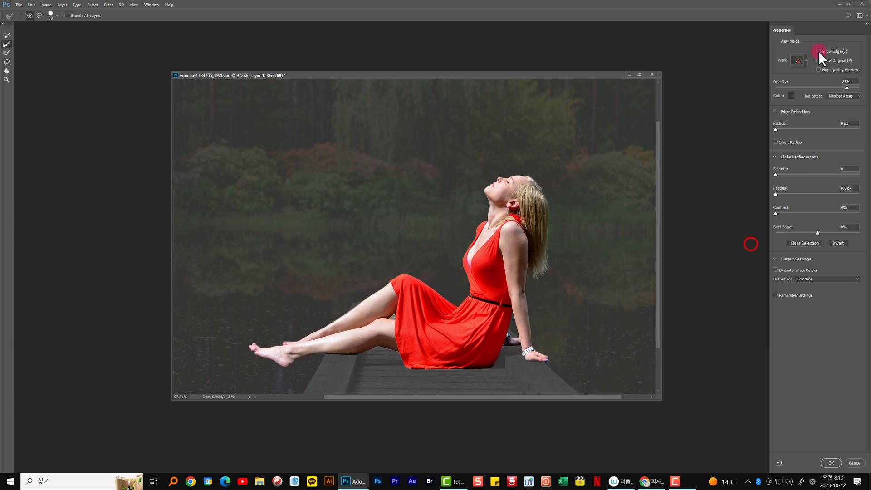
Preview the cutout in the Black & White and On Black views, and return to Overlay
{"action": "left_click", "coordinate": [804, 61]}
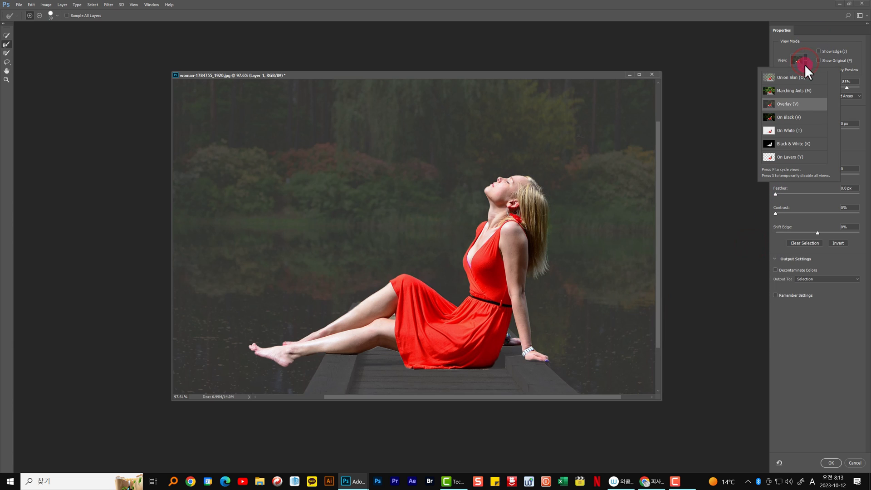
{"action": "left_click", "coordinate": [786, 147]}
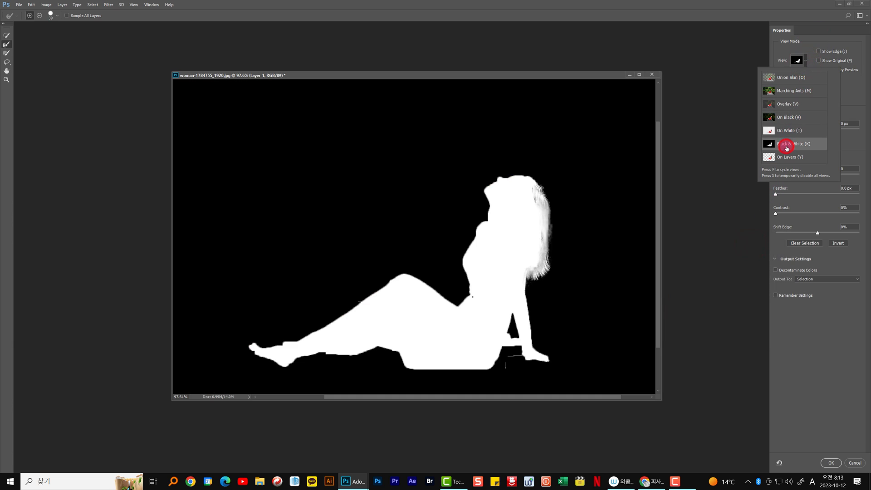
{"action": "left_click", "coordinate": [794, 119]}
{"action": "left_click", "coordinate": [795, 104]}
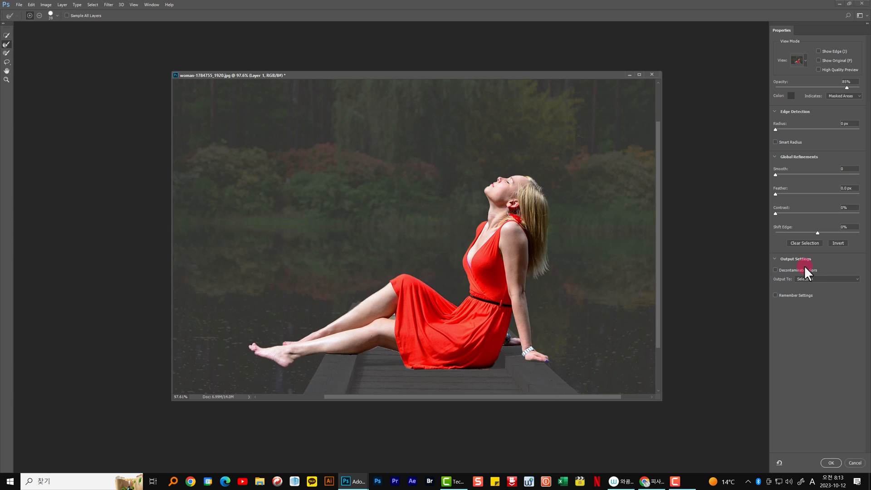
Output the refined selection as a Layer Mask on Layer 1
{"action": "left_click", "coordinate": [837, 278]}
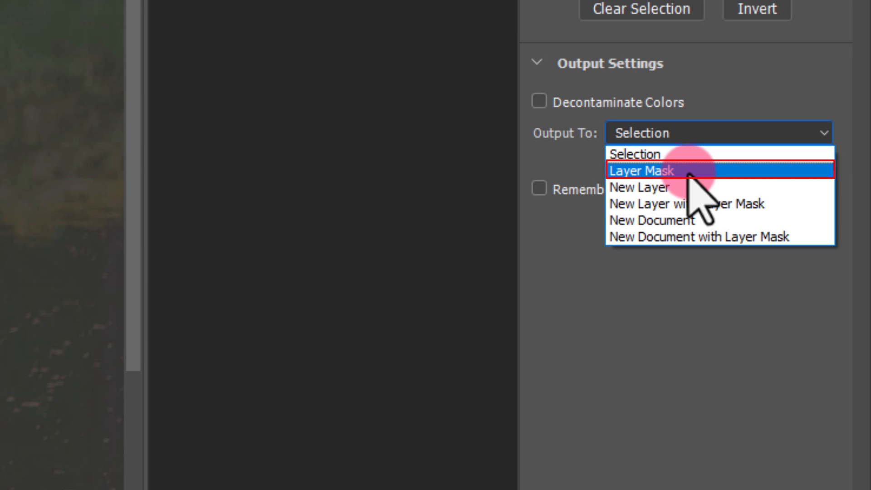
{"action": "left_click", "coordinate": [688, 172]}
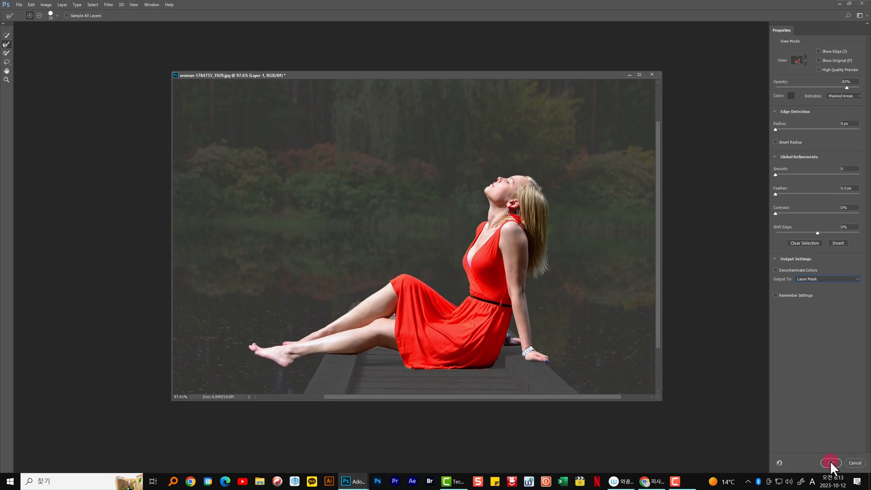
{"action": "left_click", "coordinate": [831, 463]}
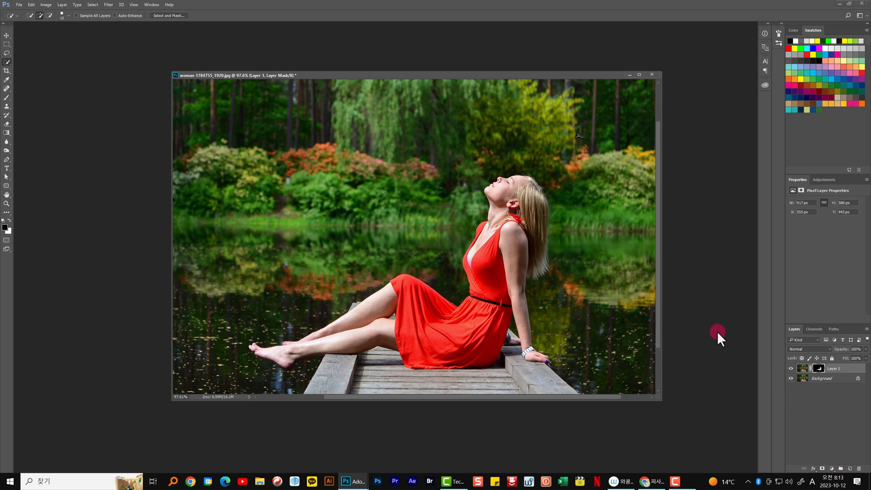
Rename the masked Layer 1 to "모델"
{"action": "double_click", "coordinate": [836, 370]}
{"action": "type", "text": "ah"}
{"action": "key", "text": "BackSpace"}
{"action": "key", "text": "BackSpace"}
{"action": "key", "text": "Hangul"}
{"action": "type", "text": "모델"}
{"action": "key", "text": "Return"}
Hide the Background layer to inspect the masked woman on her own, and show it again
{"action": "left_click", "coordinate": [791, 378]}
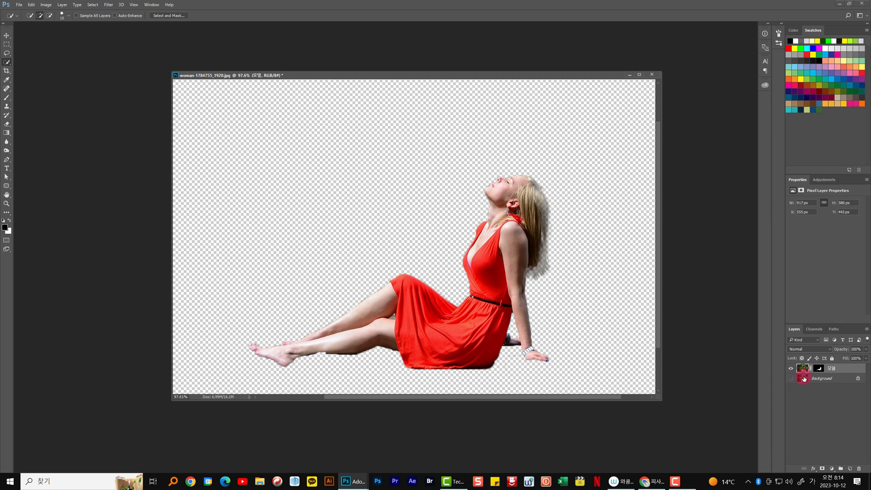
{"action": "left_click", "coordinate": [820, 371]}
{"action": "left_click", "coordinate": [791, 378]}
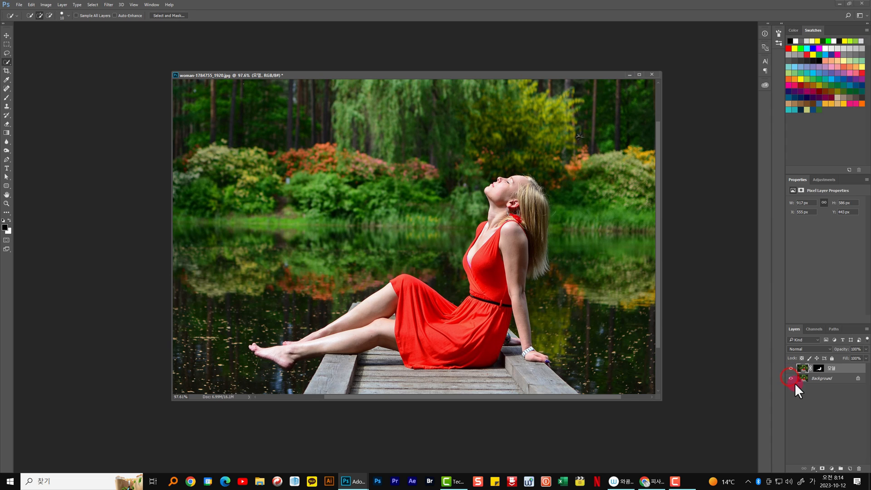
{"action": "left_click", "coordinate": [824, 380]}
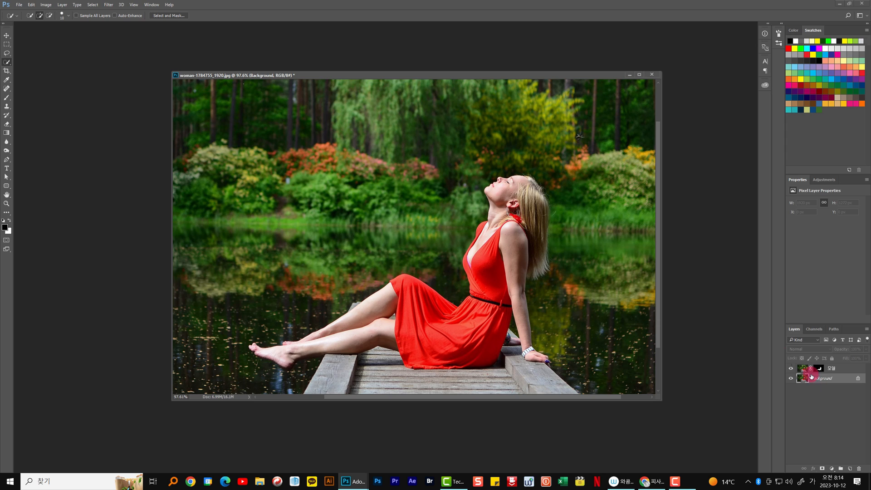
{"action": "left_click", "coordinate": [109, 5]}
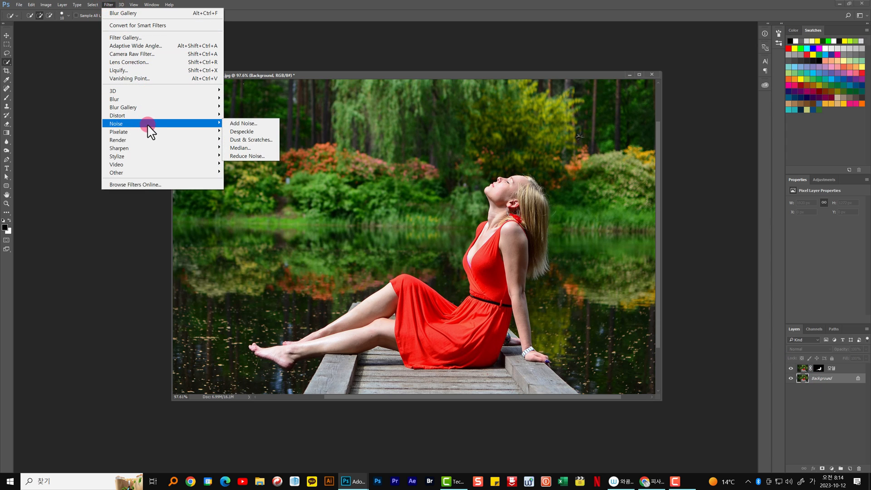
{"action": "mouse_move", "coordinate": [161, 108]}
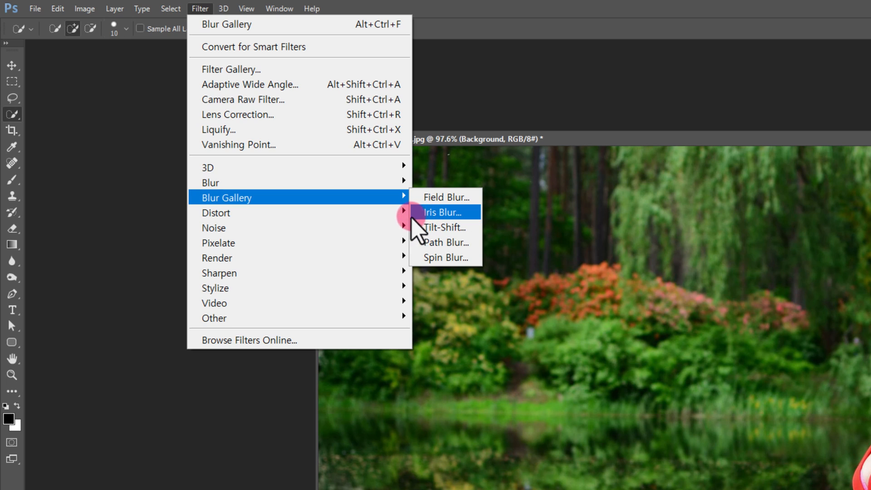
{"action": "mouse_move", "coordinate": [381, 189]}
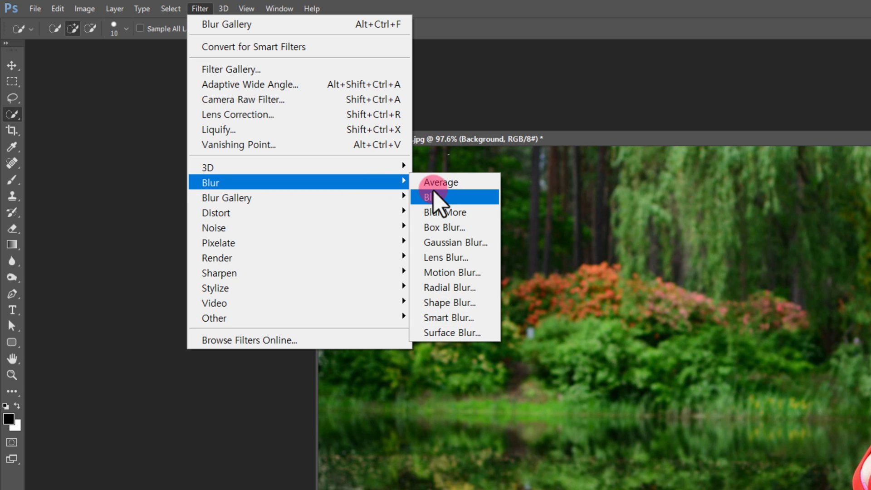
{"action": "left_click", "coordinate": [447, 242]}
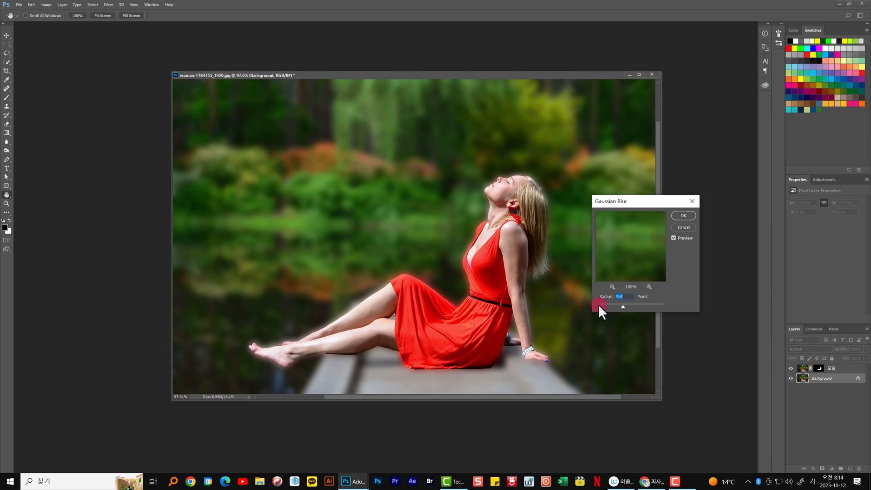
{"action": "left_click_drag", "start_coordinate": [619, 307], "coordinate": [620, 308]}
{"action": "left_click_drag", "start_coordinate": [623, 305], "coordinate": [623, 306]}
{"action": "left_click", "coordinate": [684, 227]}
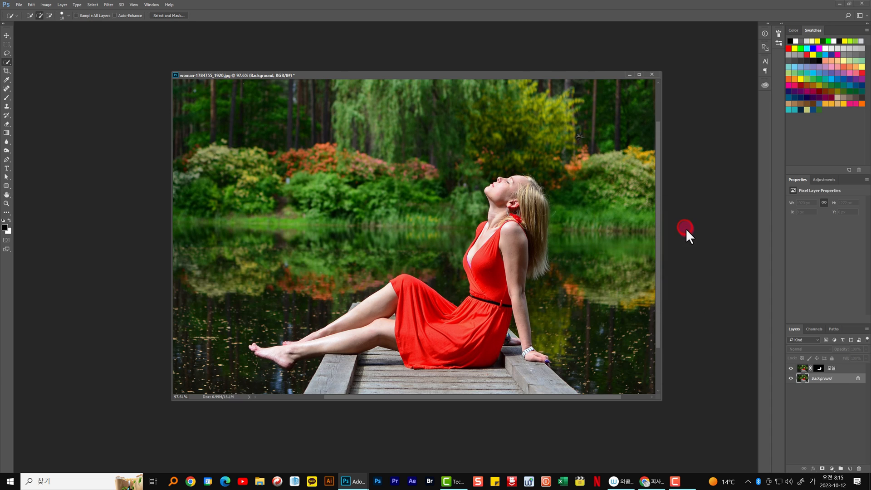
Start a Tilt-Shift blur from the Blur Gallery on the Background layer
{"action": "left_click", "coordinate": [815, 379]}
{"action": "left_click", "coordinate": [104, 5]}
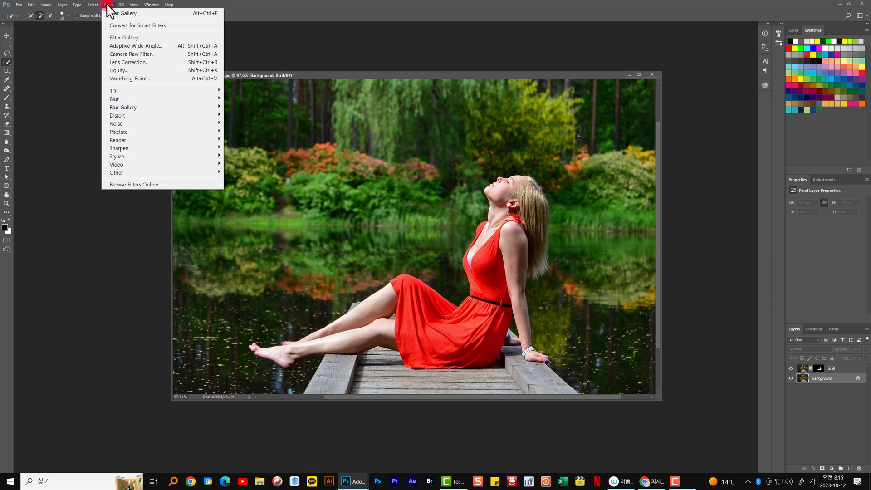
{"action": "left_click", "coordinate": [138, 106]}
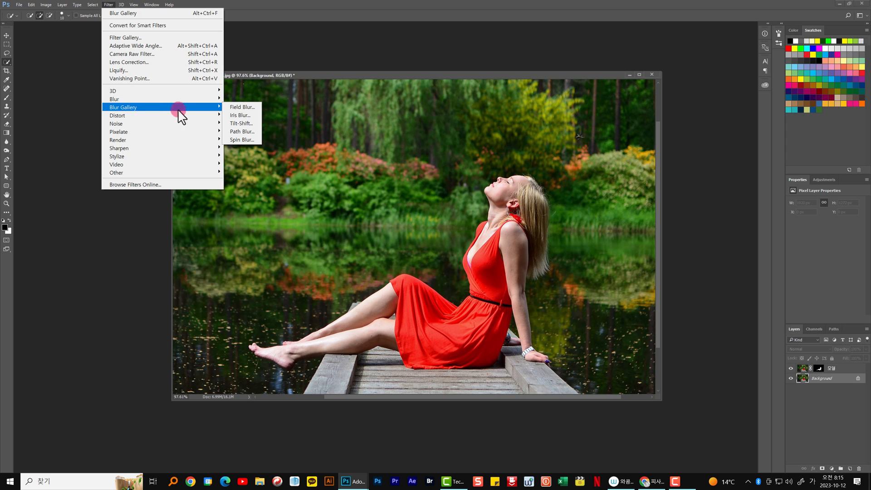
{"action": "left_click", "coordinate": [216, 107]}
{"action": "left_click", "coordinate": [219, 106]}
{"action": "left_click", "coordinate": [240, 124]}
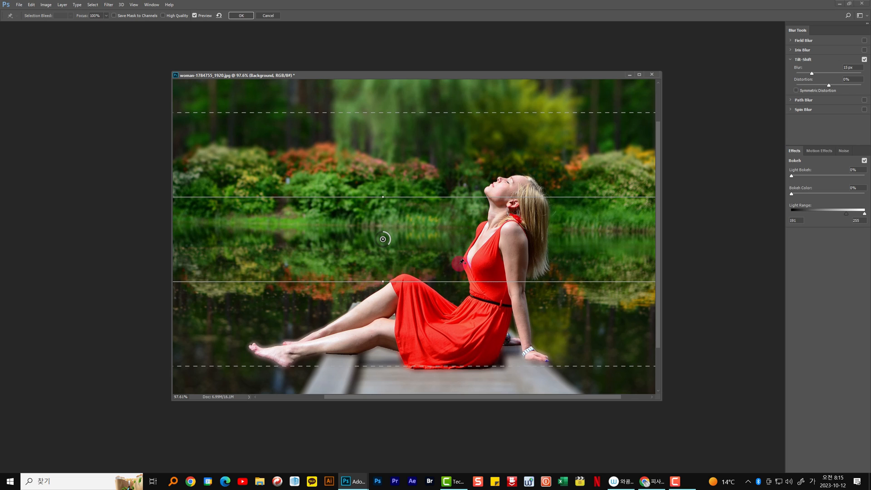
Quit the KakaoTalk messenger running in the background
{"action": "left_click", "coordinate": [748, 482]}
{"action": "right_click", "coordinate": [750, 428]}
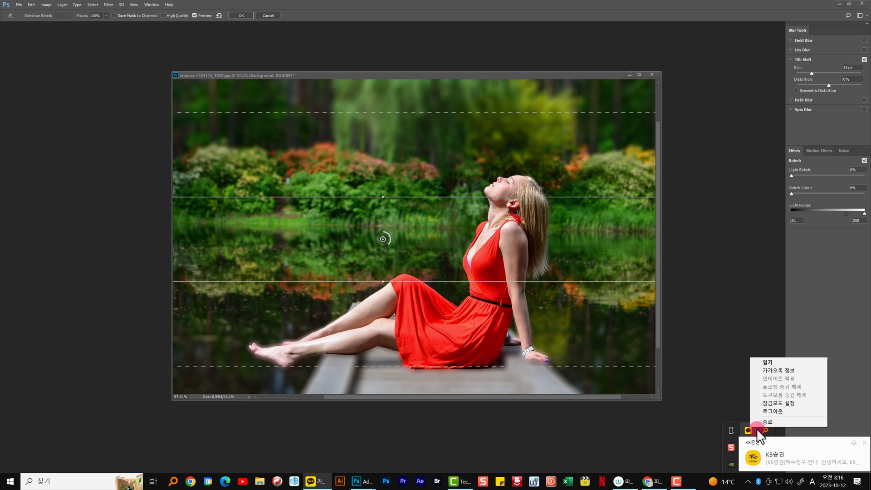
{"action": "left_click", "coordinate": [765, 424]}
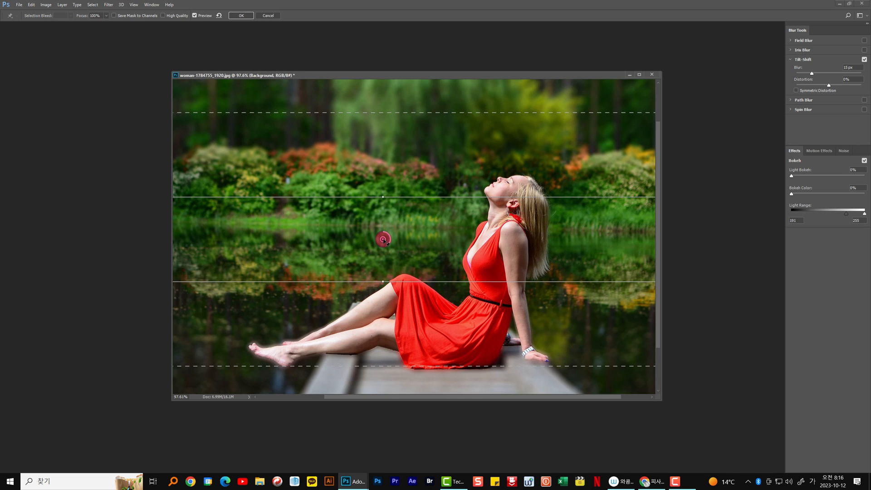
Centre the tilt-shift on the woman's red dress with its lower focus line far down the dock, and set Blur to 19 px
{"action": "left_click_drag", "start_coordinate": [382, 238], "coordinate": [418, 307]}
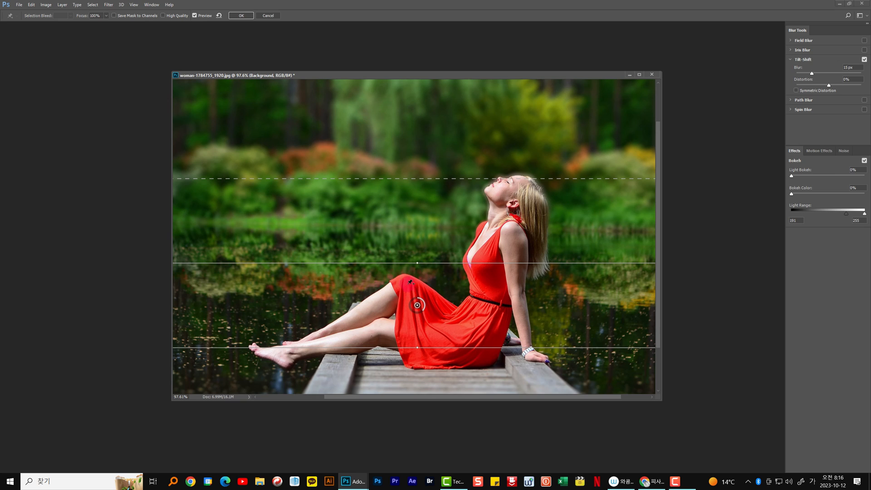
{"action": "key", "text": "ctrl+minus"}
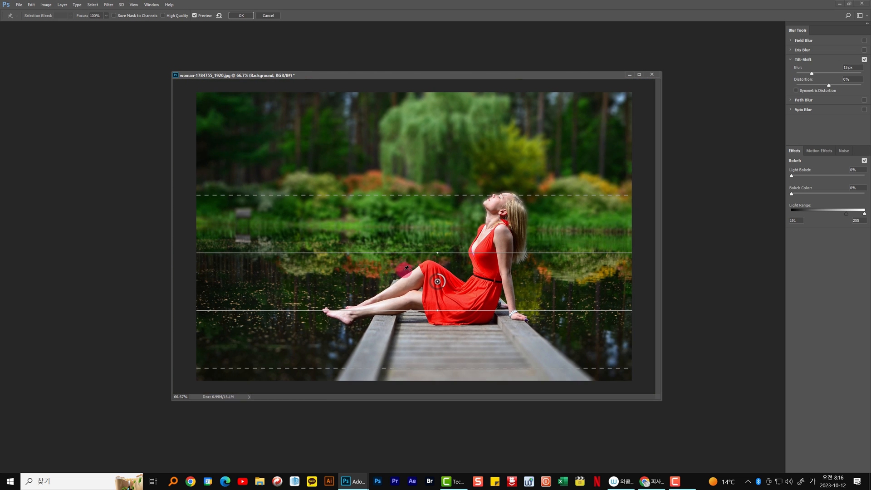
{"action": "left_click_drag", "start_coordinate": [437, 282], "coordinate": [438, 290]}
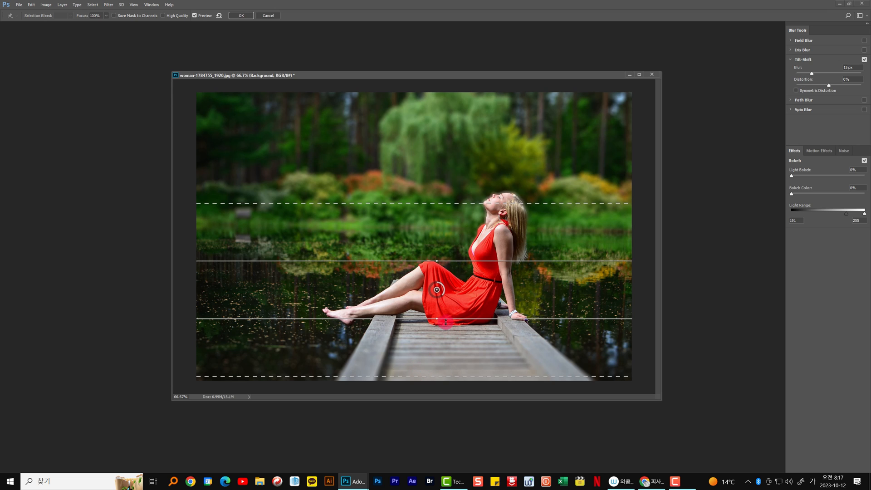
{"action": "left_click_drag", "start_coordinate": [446, 321], "coordinate": [443, 340]}
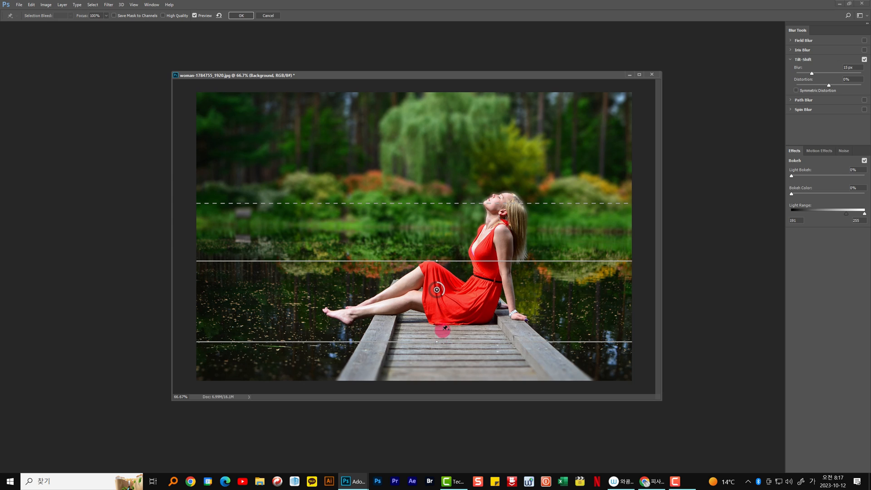
{"action": "left_click_drag", "start_coordinate": [437, 291], "coordinate": [436, 314]}
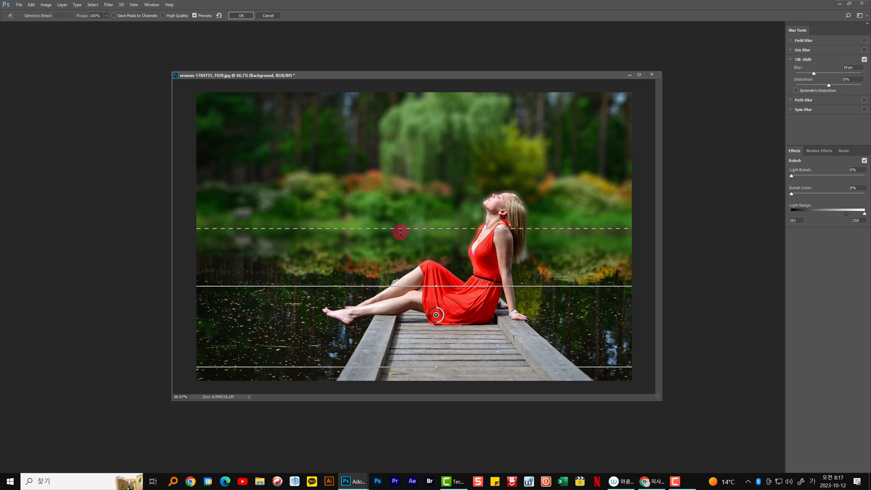
Adjust the upper transition line to around the woman's shoulders and raise the lower focus line slightly on the dock
{"action": "mouse_move", "coordinate": [400, 232]}
{"action": "left_mouse_down"}
{"action": "mouse_move", "coordinate": [403, 134]}
{"action": "mouse_move", "coordinate": [409, 227]}
{"action": "left_mouse_up"}
{"action": "left_click_drag", "start_coordinate": [397, 229], "coordinate": [396, 226]}
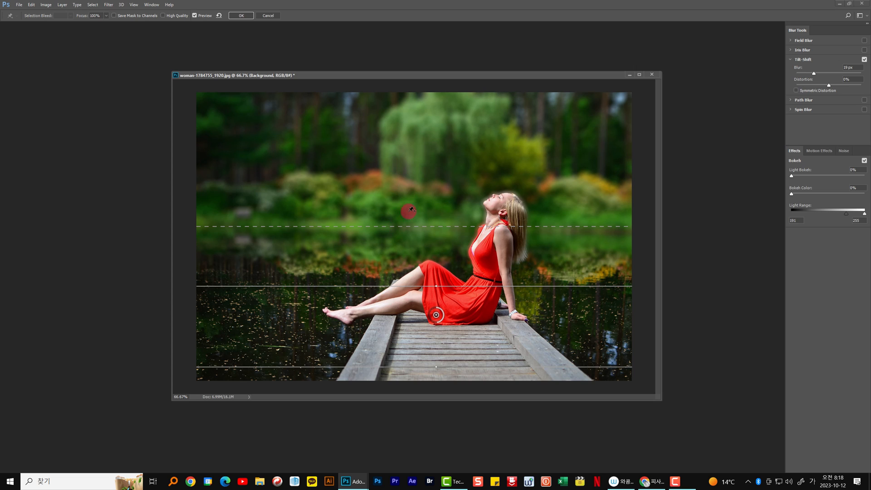
{"action": "mouse_move", "coordinate": [403, 227]}
{"action": "left_mouse_down"}
{"action": "mouse_move", "coordinate": [413, 116]}
{"action": "mouse_move", "coordinate": [415, 239]}
{"action": "left_mouse_up"}
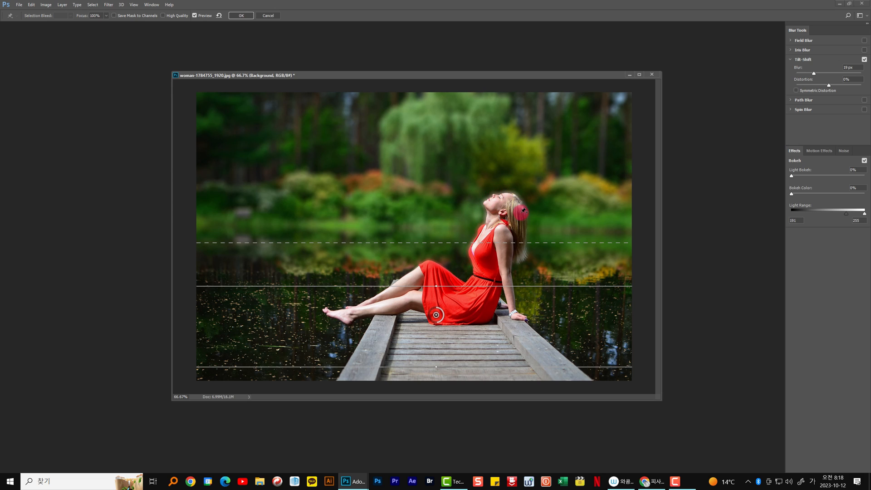
{"action": "left_click_drag", "start_coordinate": [429, 243], "coordinate": [431, 233]}
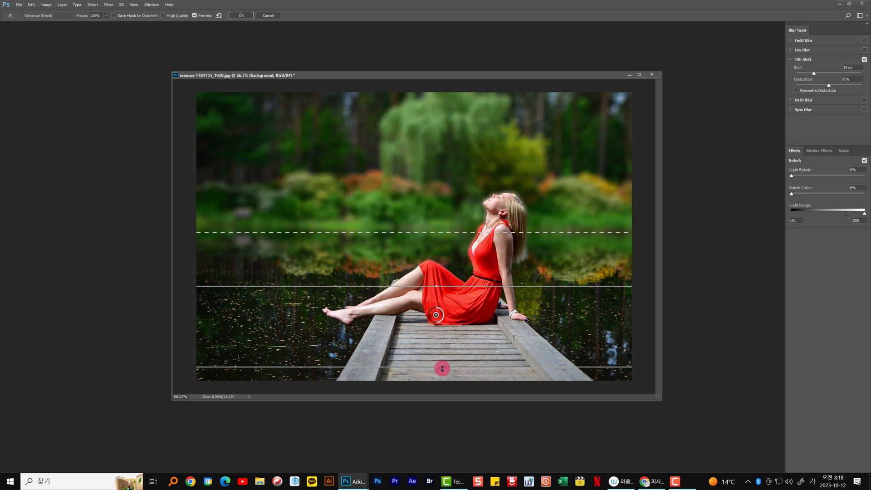
{"action": "left_click_drag", "start_coordinate": [443, 369], "coordinate": [444, 362]}
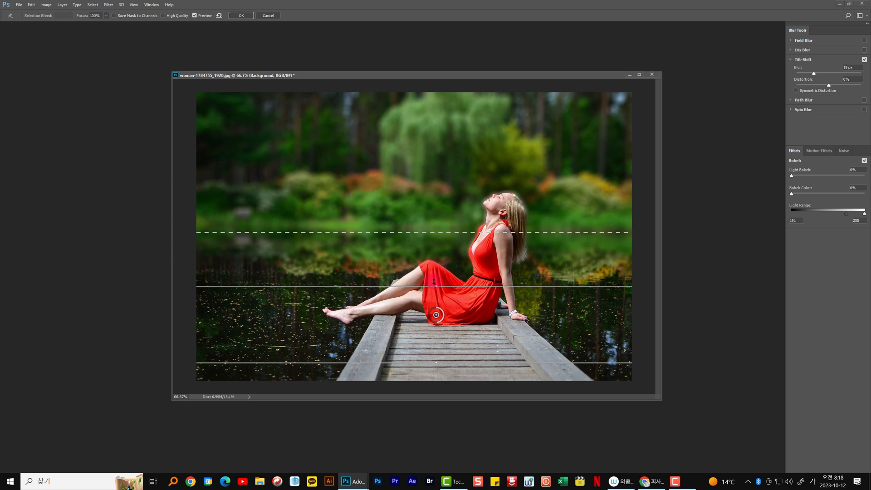
Try rotating the tilt-shift focus lines by about -7° and undo the rotation
{"action": "left_click_drag", "start_coordinate": [438, 285], "coordinate": [440, 286]}
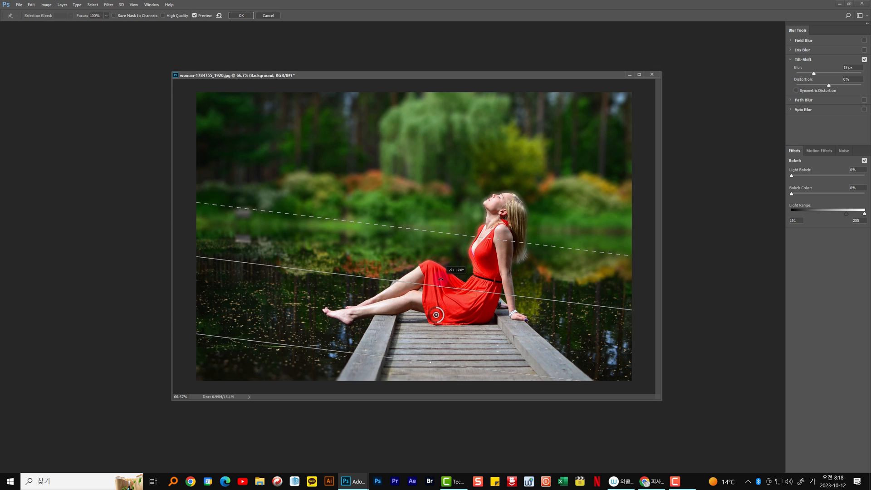
{"action": "key", "text": "ctrl+z"}
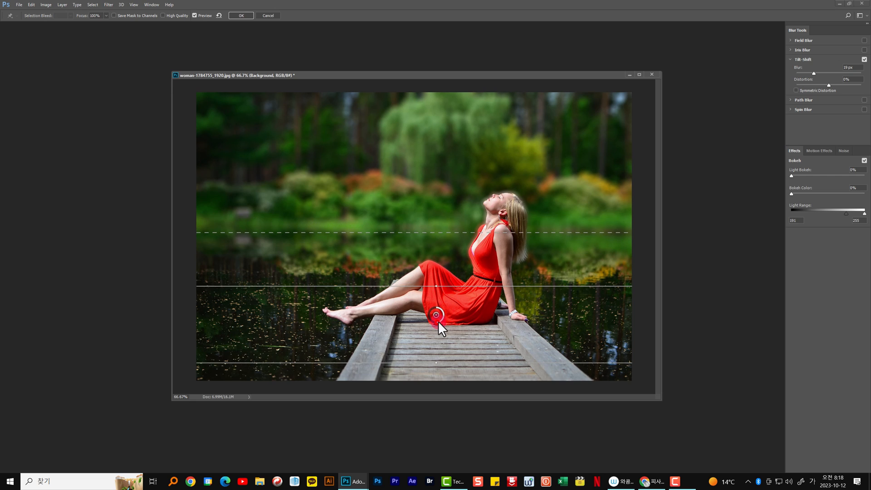
Raise the upper transition line slightly and apply the Tilt-Shift blur to the Background layer
{"action": "mouse_move", "coordinate": [439, 323]}
{"action": "left_mouse_down"}
{"action": "mouse_move", "coordinate": [431, 323]}
{"action": "mouse_move", "coordinate": [441, 334]}
{"action": "mouse_move", "coordinate": [438, 327]}
{"action": "left_mouse_up"}
{"action": "left_click_drag", "start_coordinate": [429, 236], "coordinate": [429, 228]}
{"action": "left_click", "coordinate": [242, 16]}
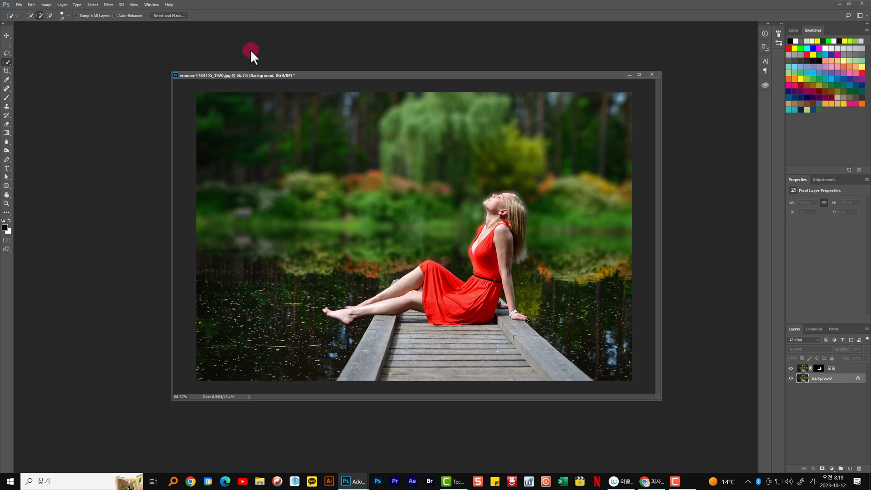
Hide and show the "모델" layer to examine the blurred Background around the woman's edges, with the Background layer selected
{"action": "left_click", "coordinate": [791, 369]}
{"action": "left_click", "coordinate": [791, 369]}
{"action": "left_click", "coordinate": [790, 369]}
{"action": "left_click", "coordinate": [791, 369]}
{"action": "left_click", "coordinate": [815, 380]}
{"action": "left_click", "coordinate": [791, 368]}
{"action": "left_click", "coordinate": [791, 369]}
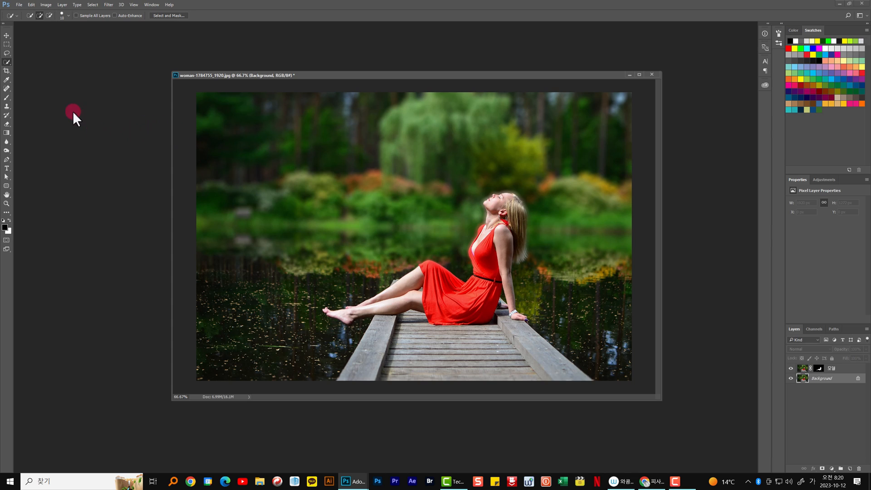
Sample the blurred greenery beside the woman's chest with the Clone Stamp tool on the Background layer
{"action": "left_click", "coordinate": [7, 106]}
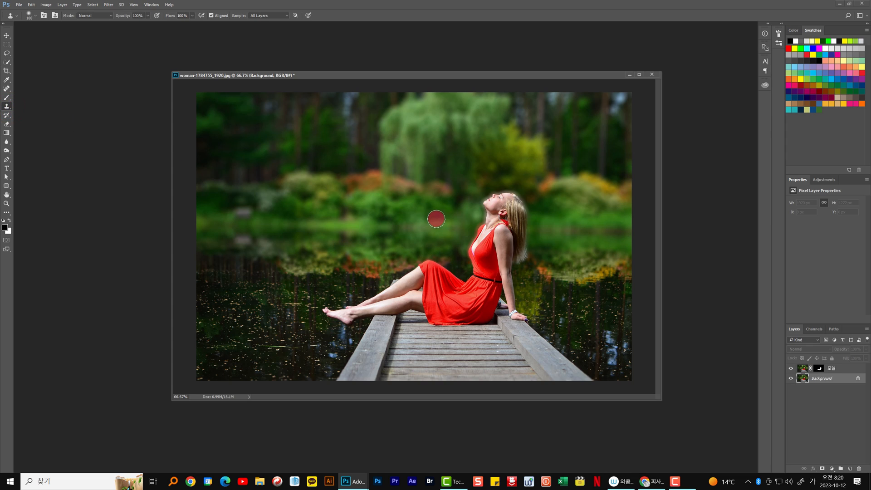
{"action": "left_click", "coordinate": [466, 227], "text": "alt"}
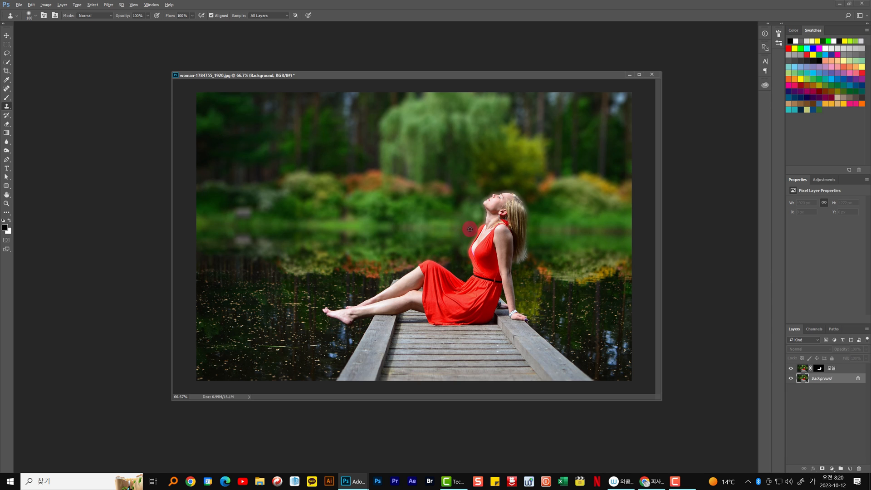